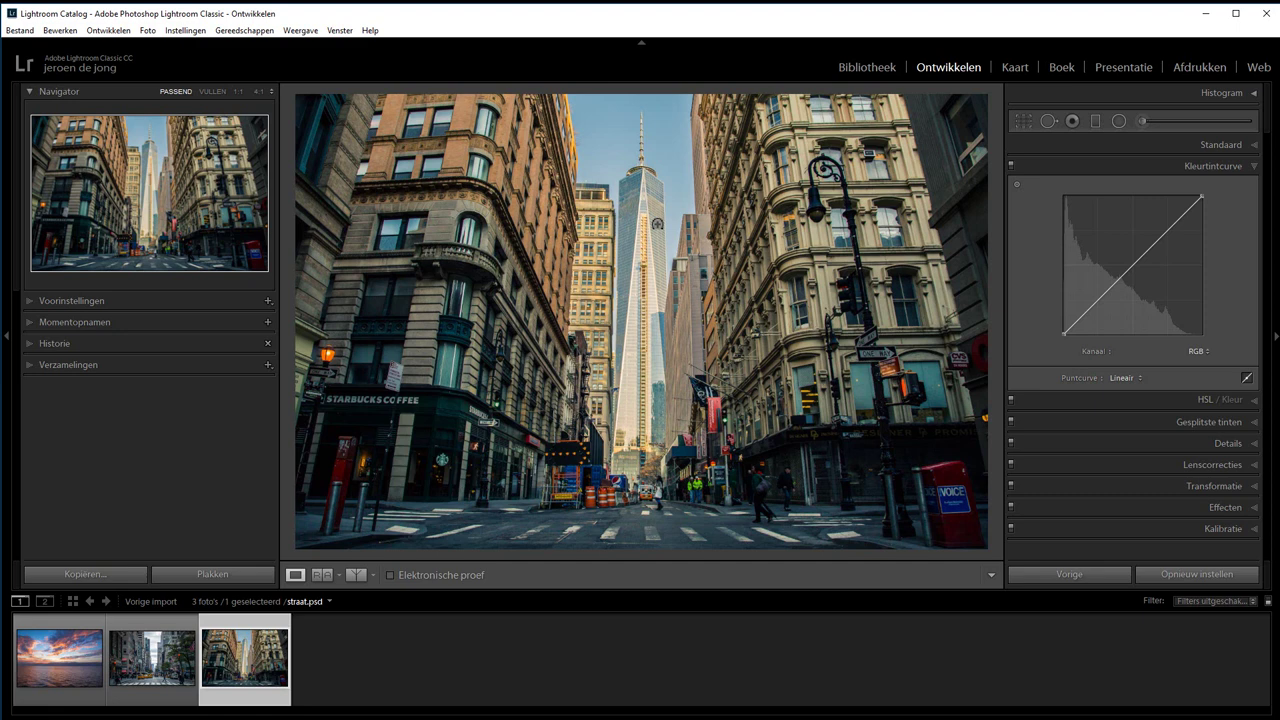
# Step: Expand the HSL colour panel for straat.psd and scroll down the Develop panel
pyautogui.click(1206, 399)
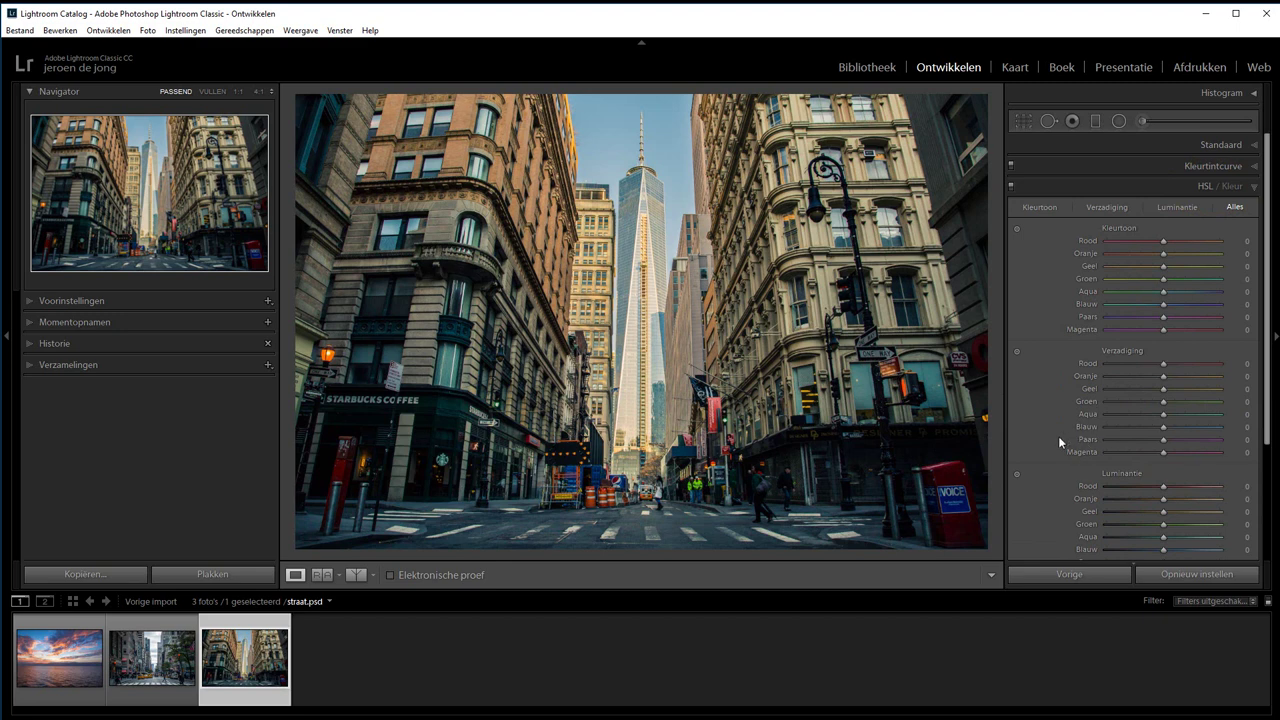
pyautogui.scroll(-5, 1058, 436)
# Step: In Calibration, set straat.psd's red primary hue to +55 and blue primary hue to −100, then compare before/after
pyautogui.click(1210, 546)
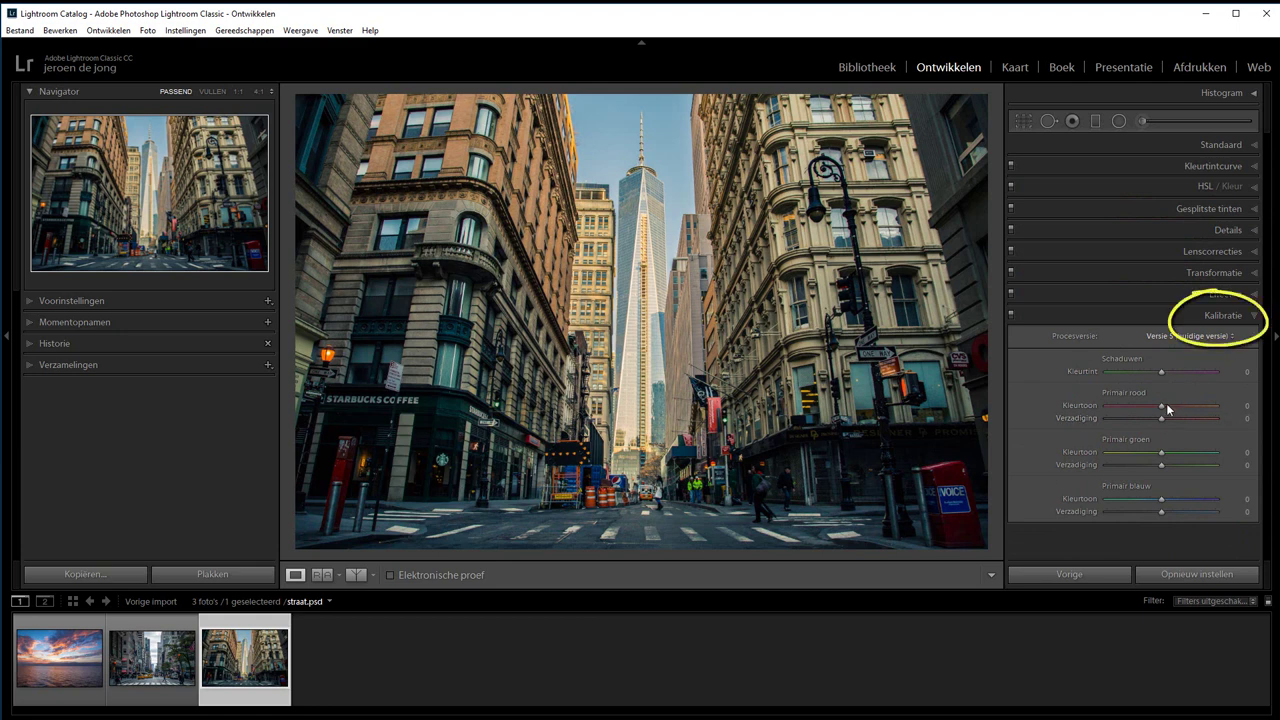
pyautogui.moveTo(1161, 405); pyautogui.dragTo(1191, 407)
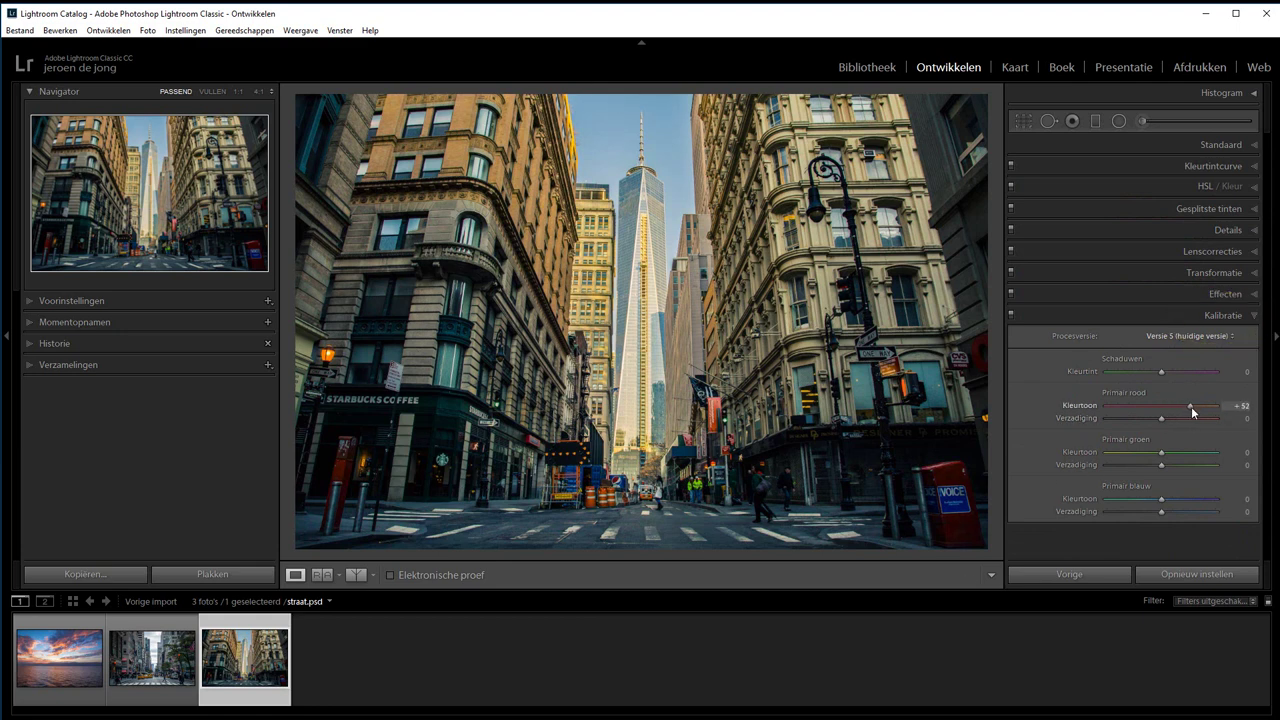
pyautogui.moveTo(1161, 499); pyautogui.dragTo(1138, 499)
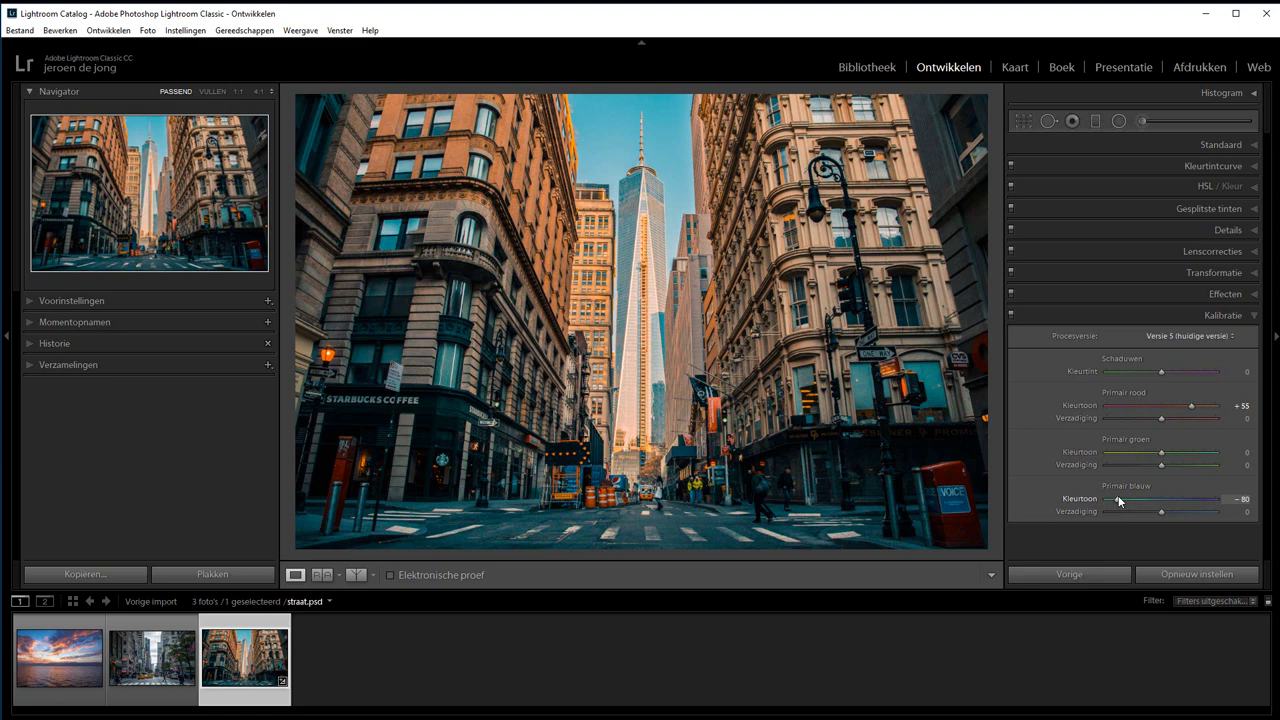
pyautogui.moveTo(1118, 495); pyautogui.dragTo(1098, 497)
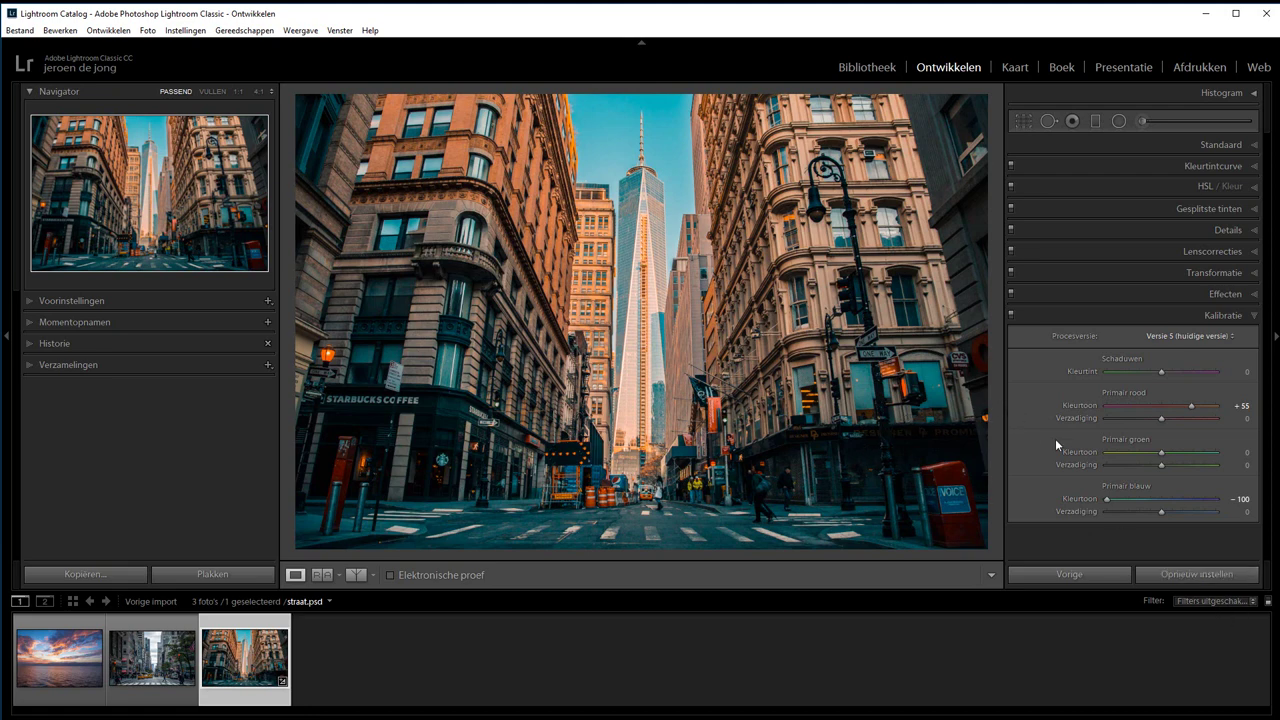
pyautogui.press('\\')
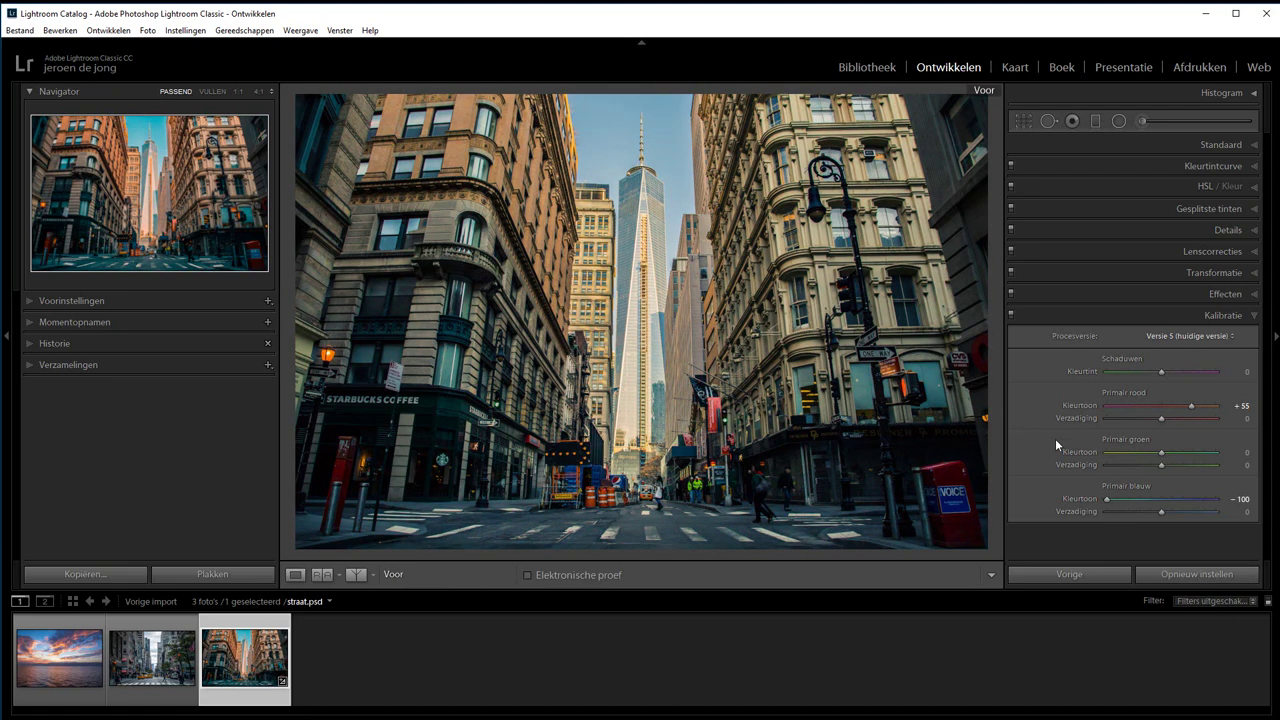
pyautogui.press('\\')
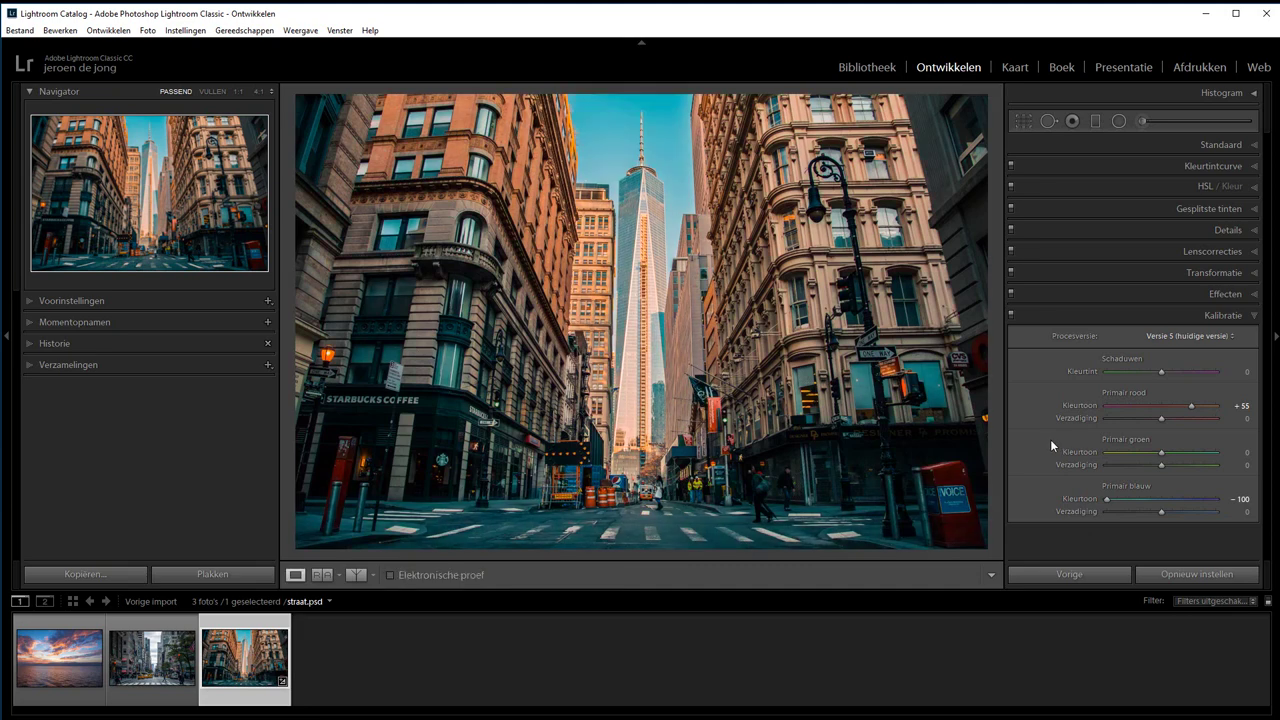
# Step: Bend straat.psd's RGB tone curve into an S, lowering the shadow point and raising the highlight point, then compare before/after
pyautogui.click(1210, 164)
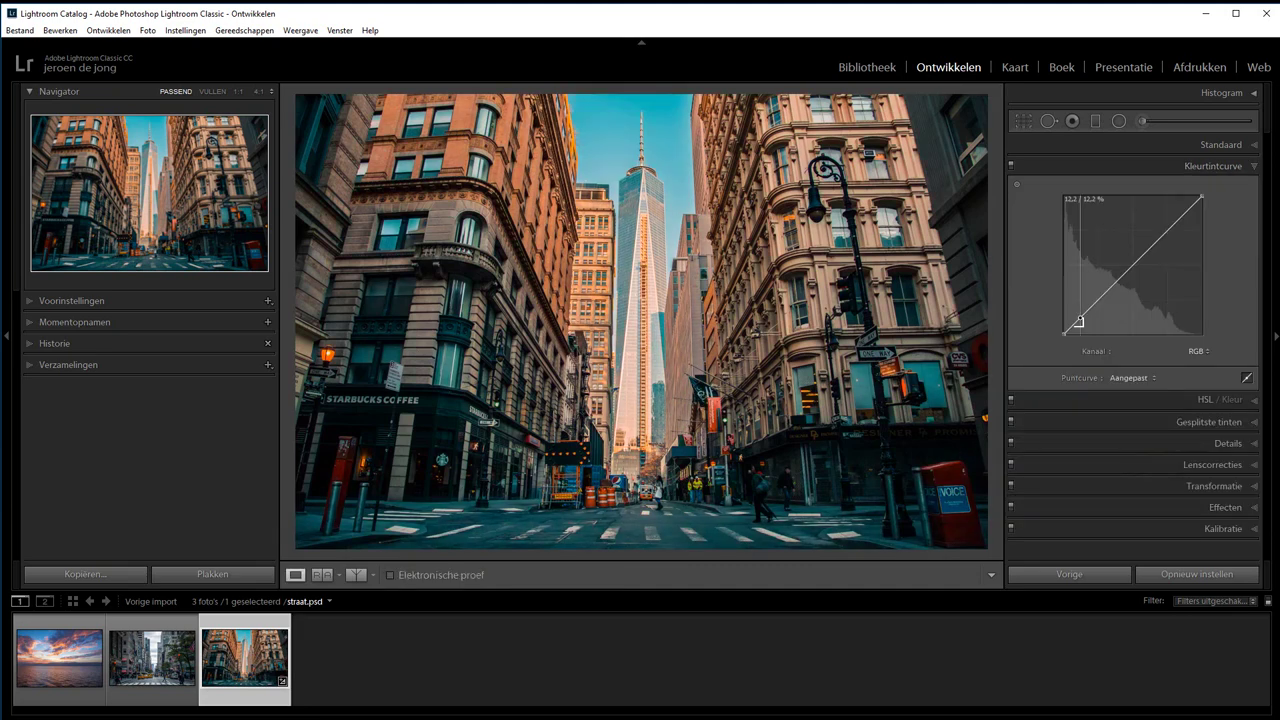
pyautogui.moveTo(1080, 317); pyautogui.dragTo(1080, 325)
pyautogui.moveTo(1172, 232); pyautogui.dragTo(1172, 223)
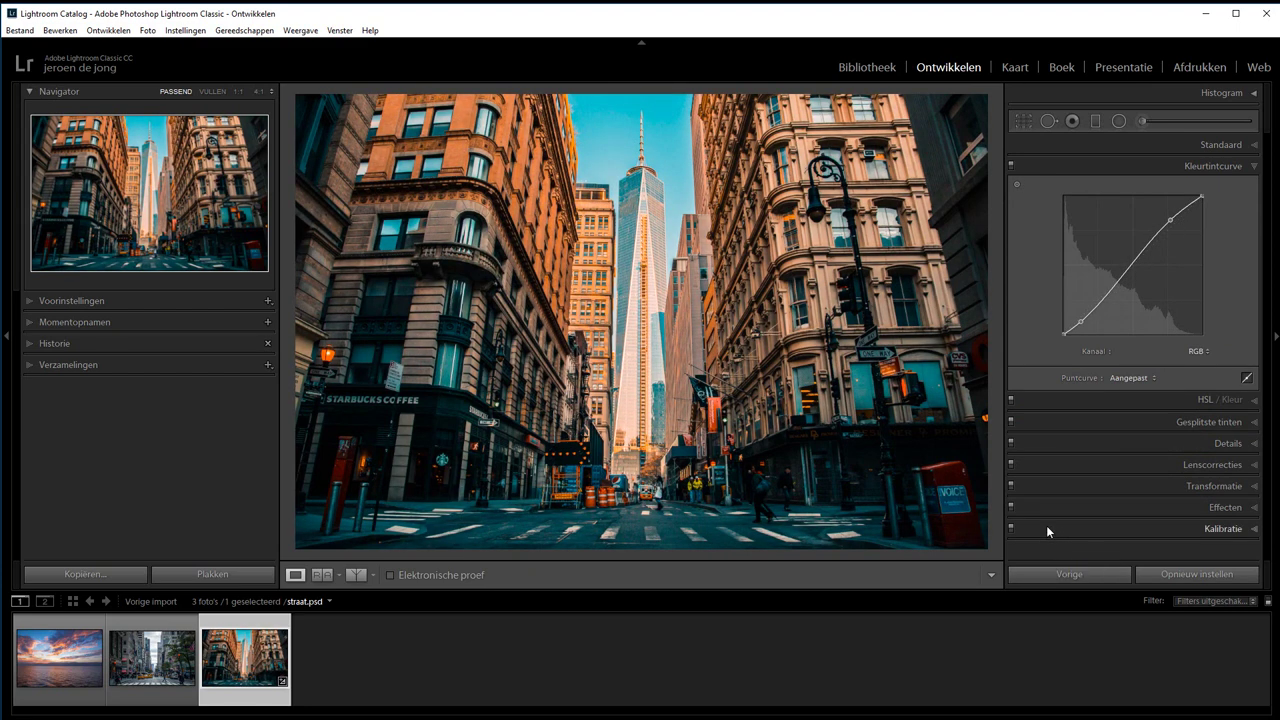
pyautogui.press('\\')
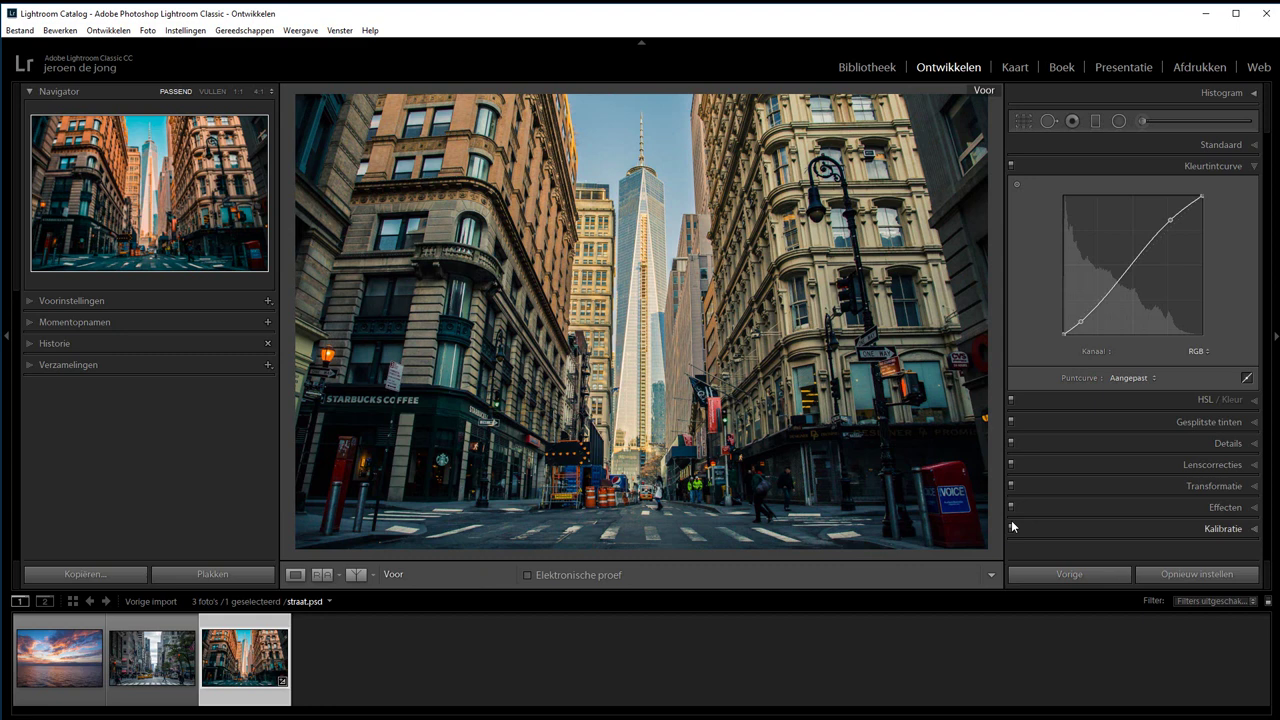
pyautogui.press('\\')
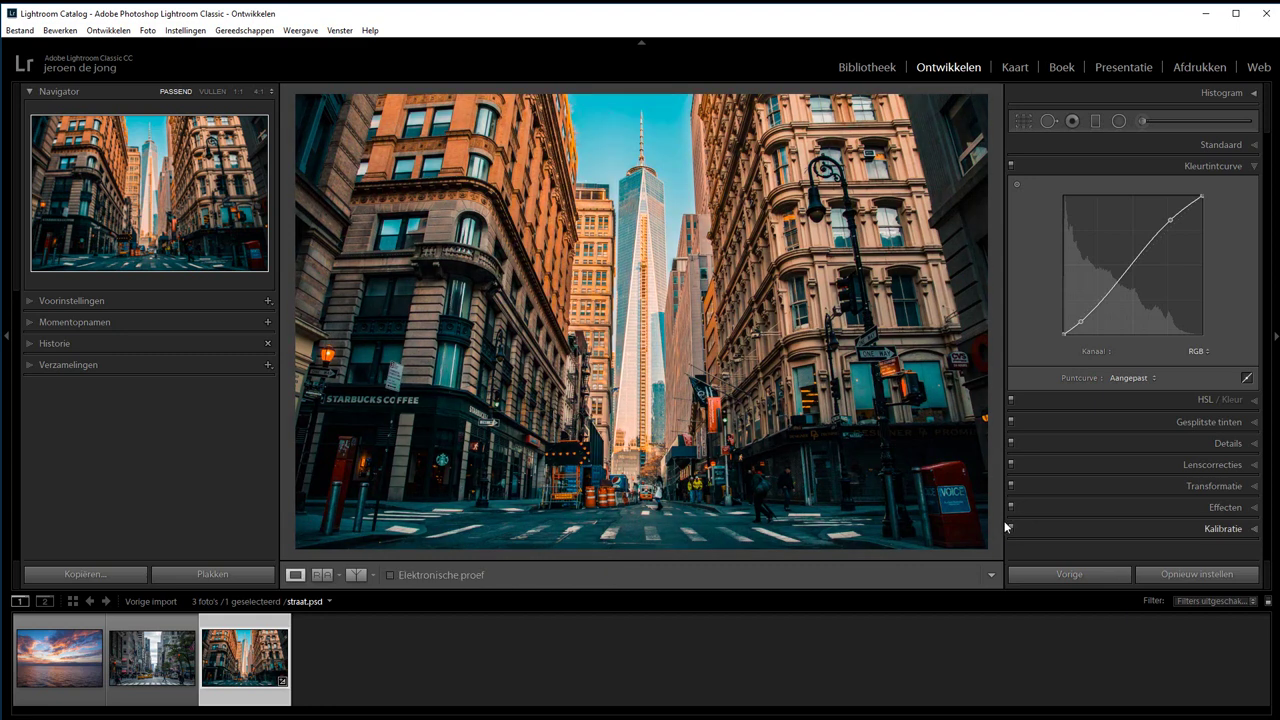
# Step: Switch to stad.psd and set Calibration red primary hue to +71 and blue primary hue to −87
pyautogui.click(192, 675)
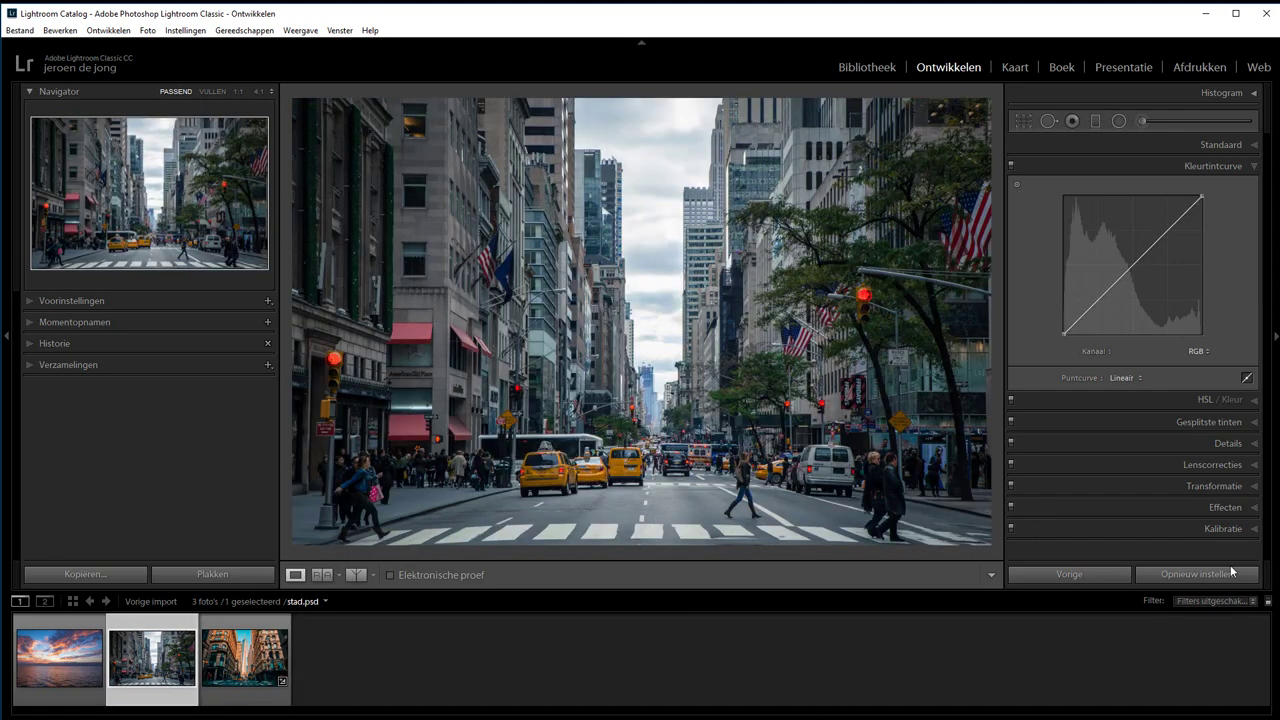
pyautogui.click(1230, 528)
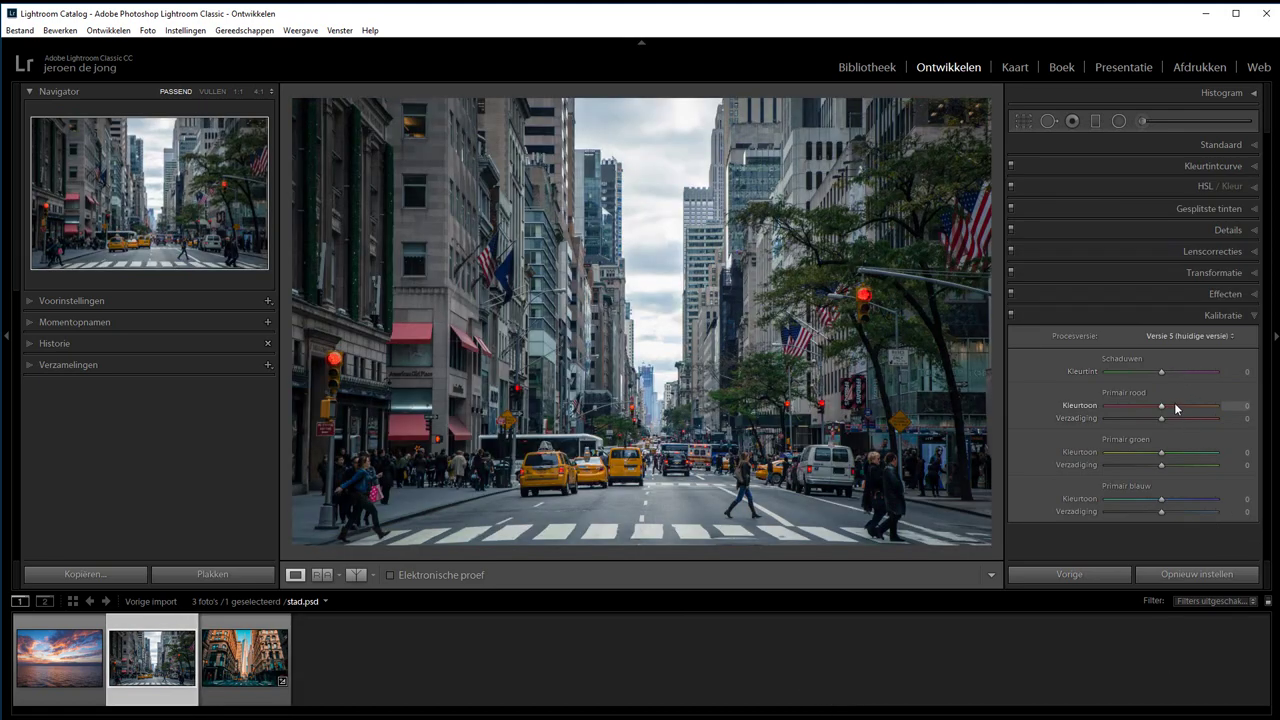
pyautogui.moveTo(1174, 404); pyautogui.dragTo(1197, 408)
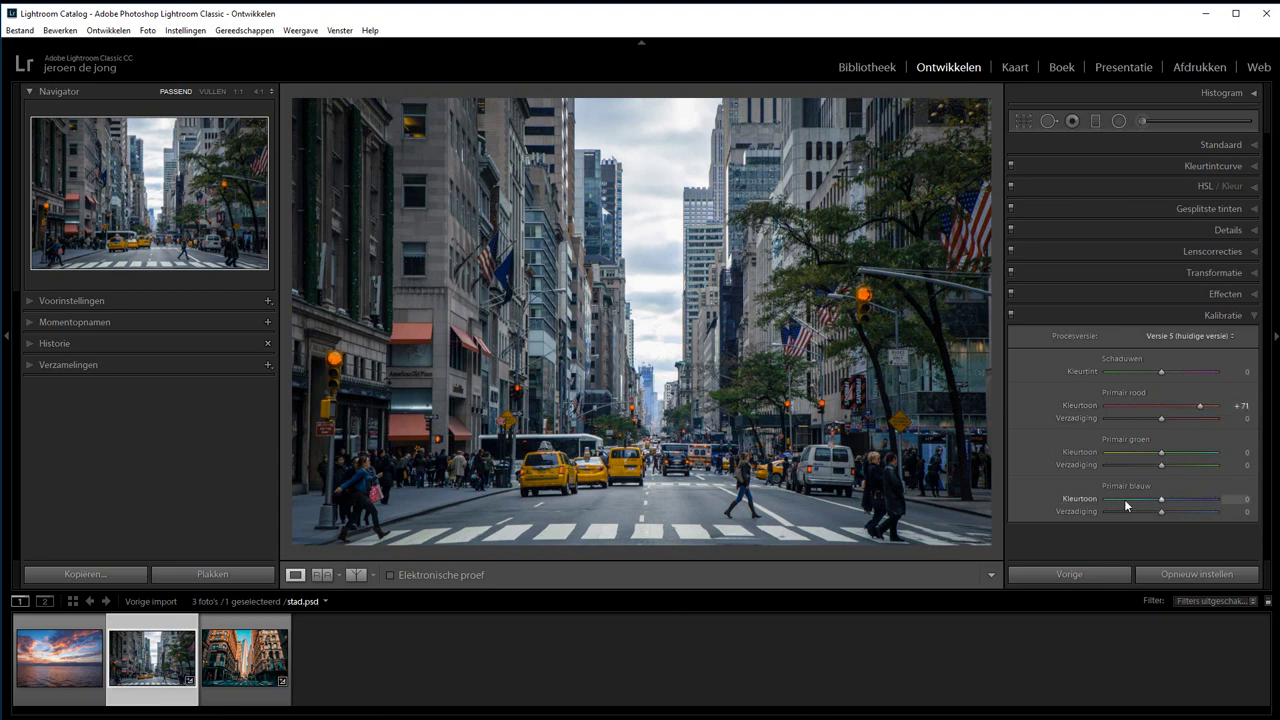
pyautogui.moveTo(1123, 500); pyautogui.dragTo(1115, 504)
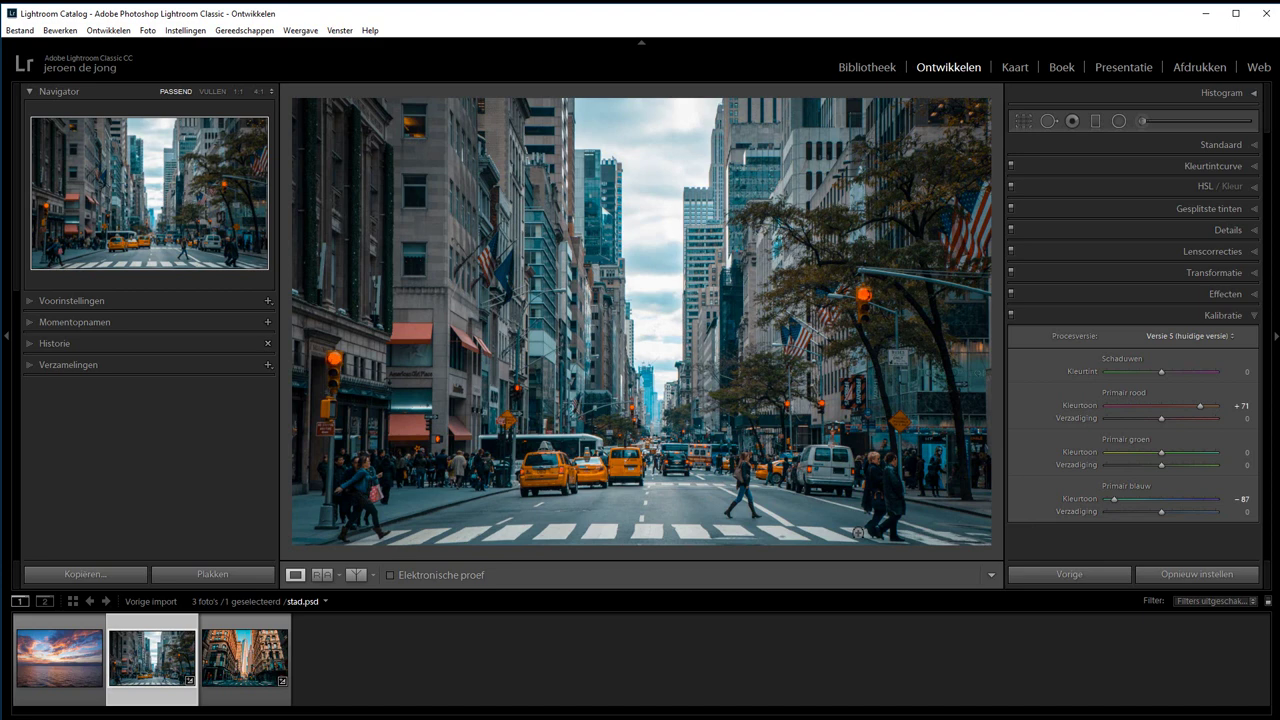
pyautogui.press('\\')
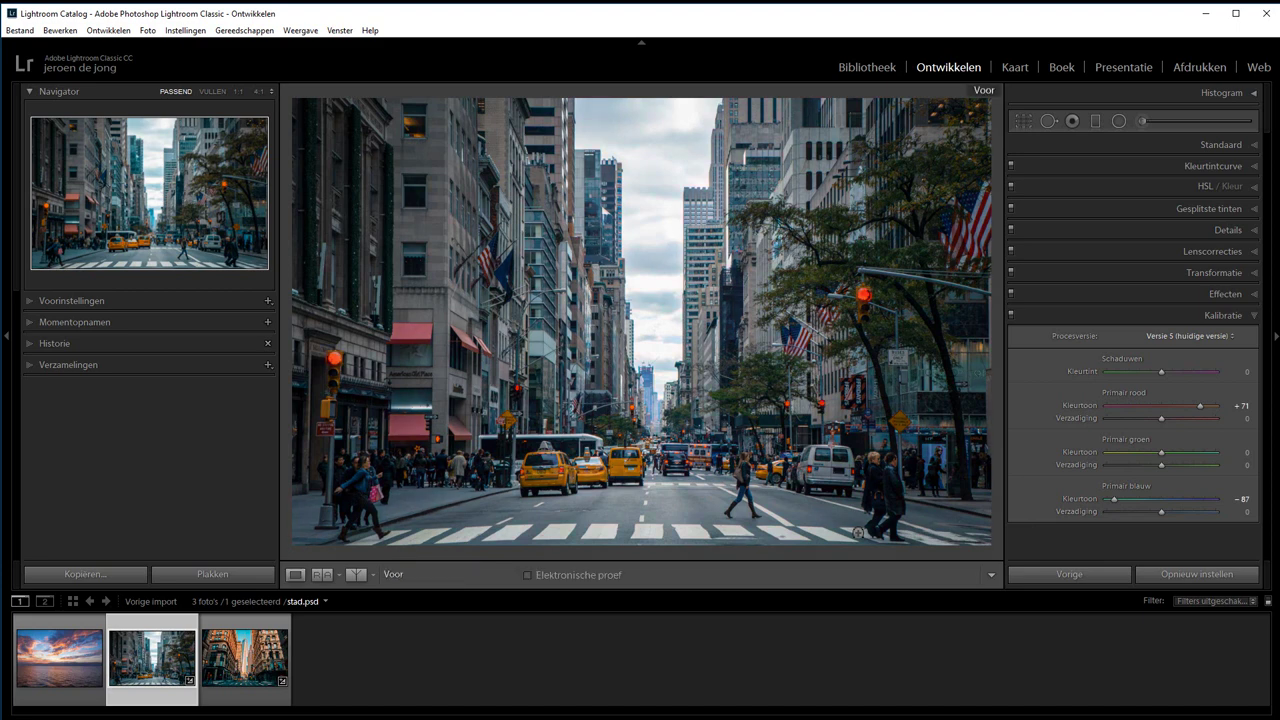
pyautogui.press('\\')
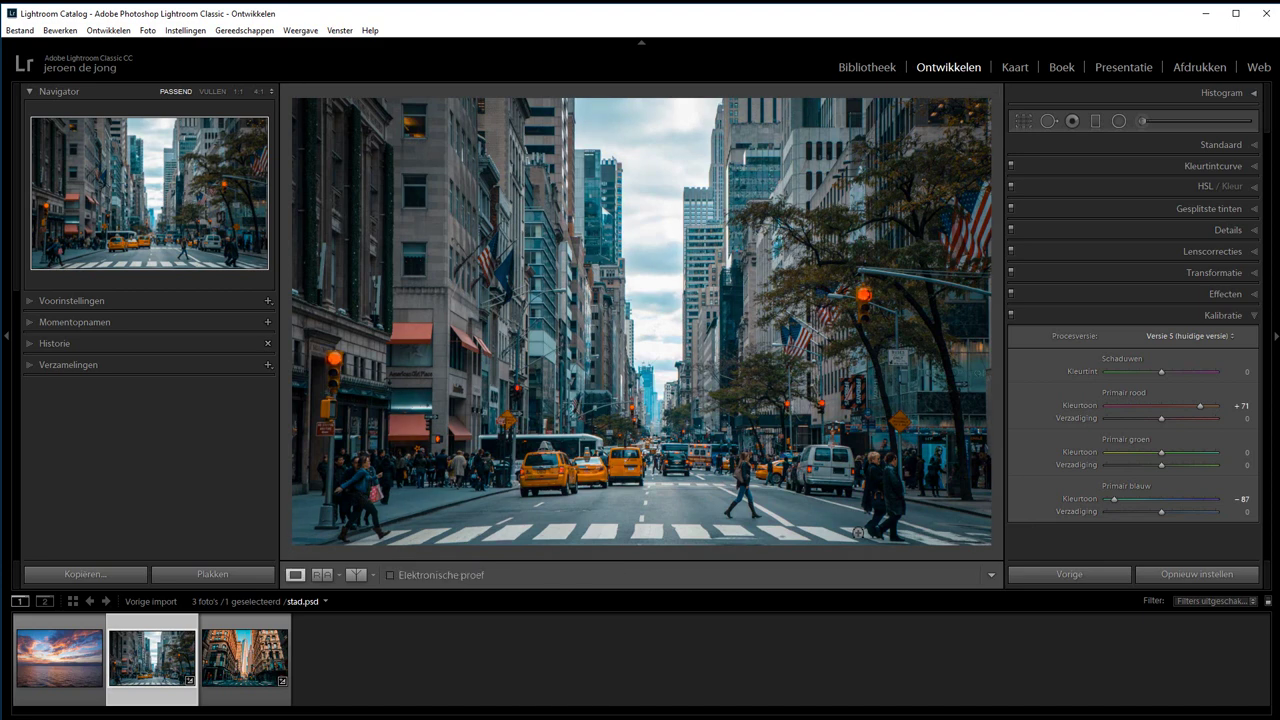
# Step: Add an S tone curve to stad.psd by pulling shadows down and lifting highlights
pyautogui.click(1213, 165)
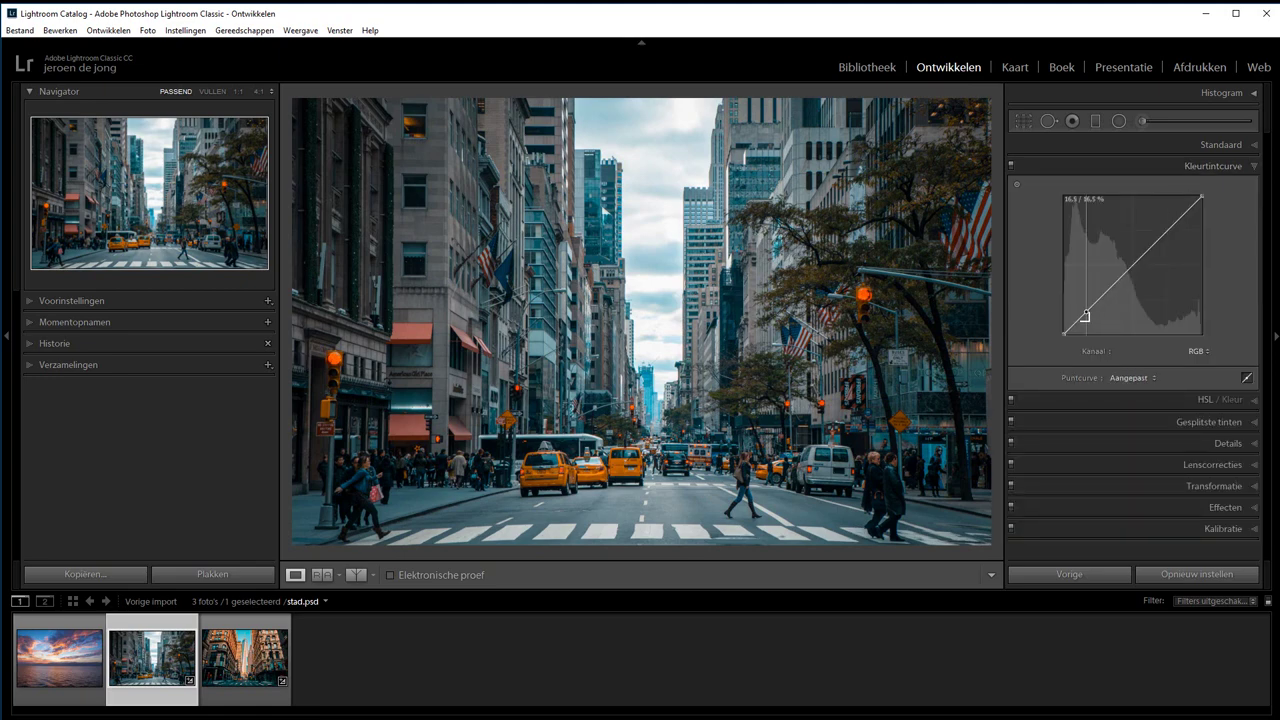
pyautogui.moveTo(1087, 312); pyautogui.dragTo(1088, 320)
pyautogui.moveTo(1172, 226); pyautogui.dragTo(1175, 211)
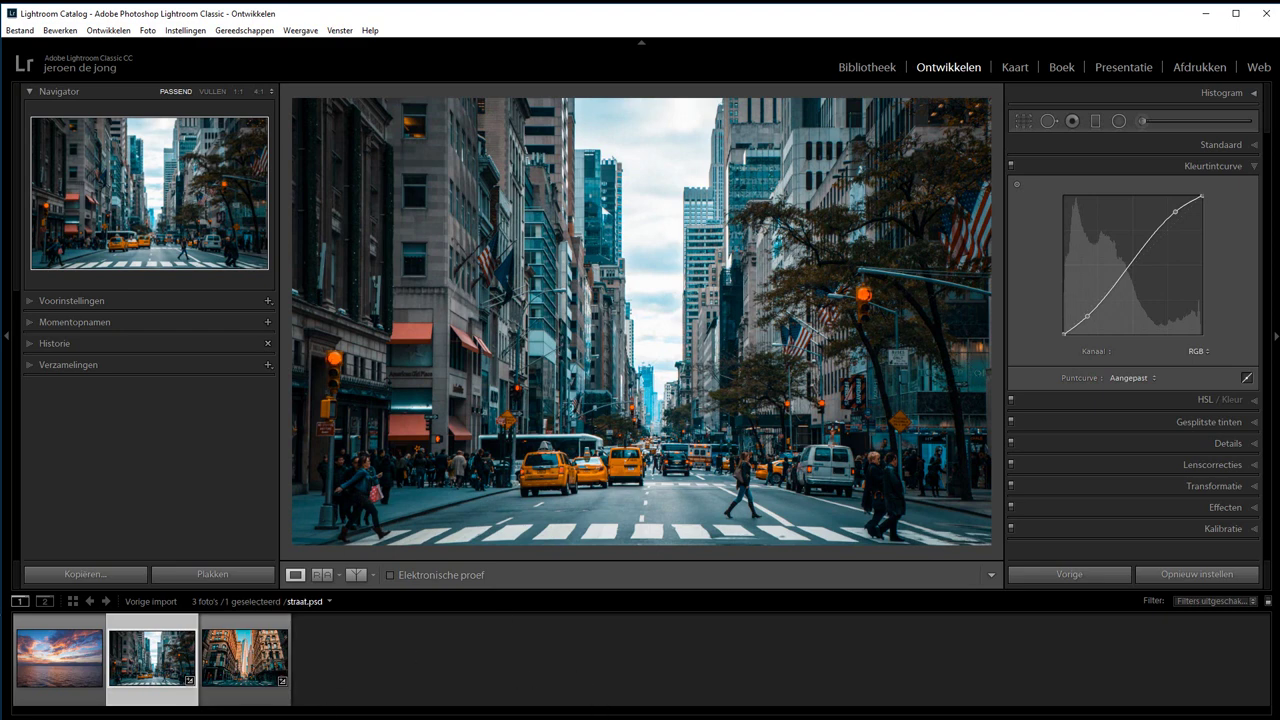
# Step: Switch to lucht 3.psd and raise the red primary hue and lower the blue primary hue in Calibration
pyautogui.click(59, 657)
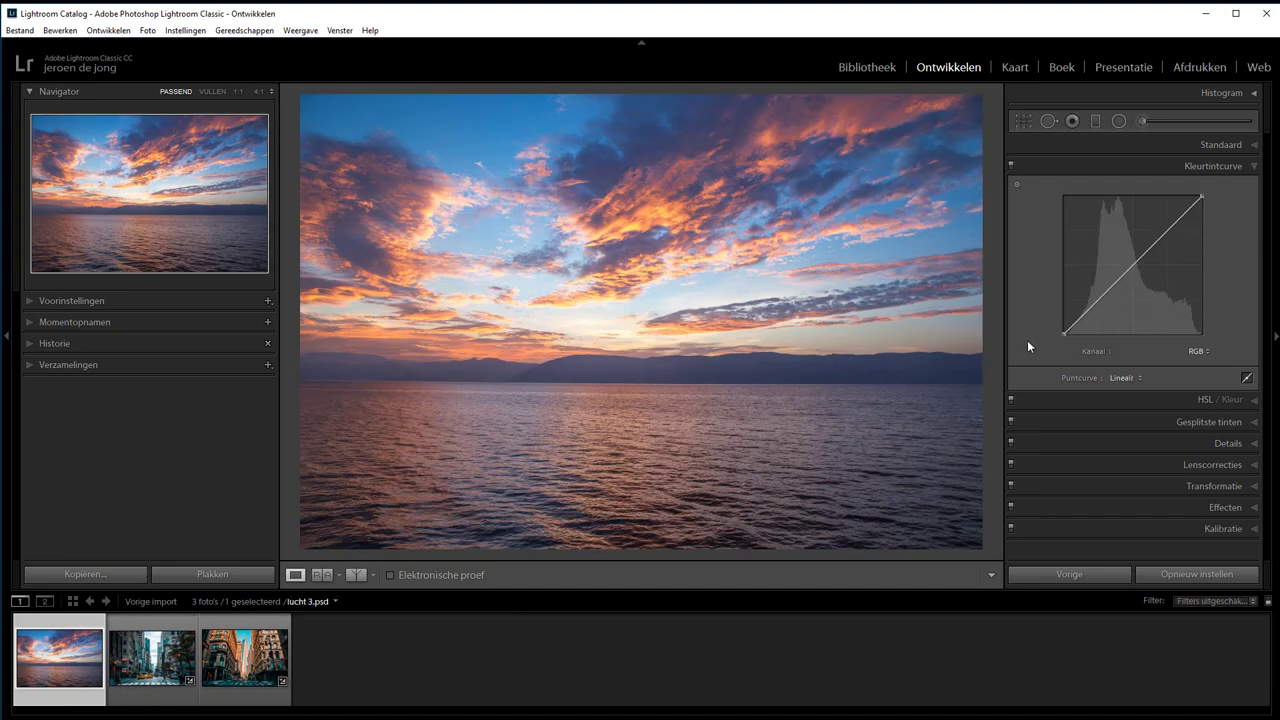
pyautogui.click(1173, 531)
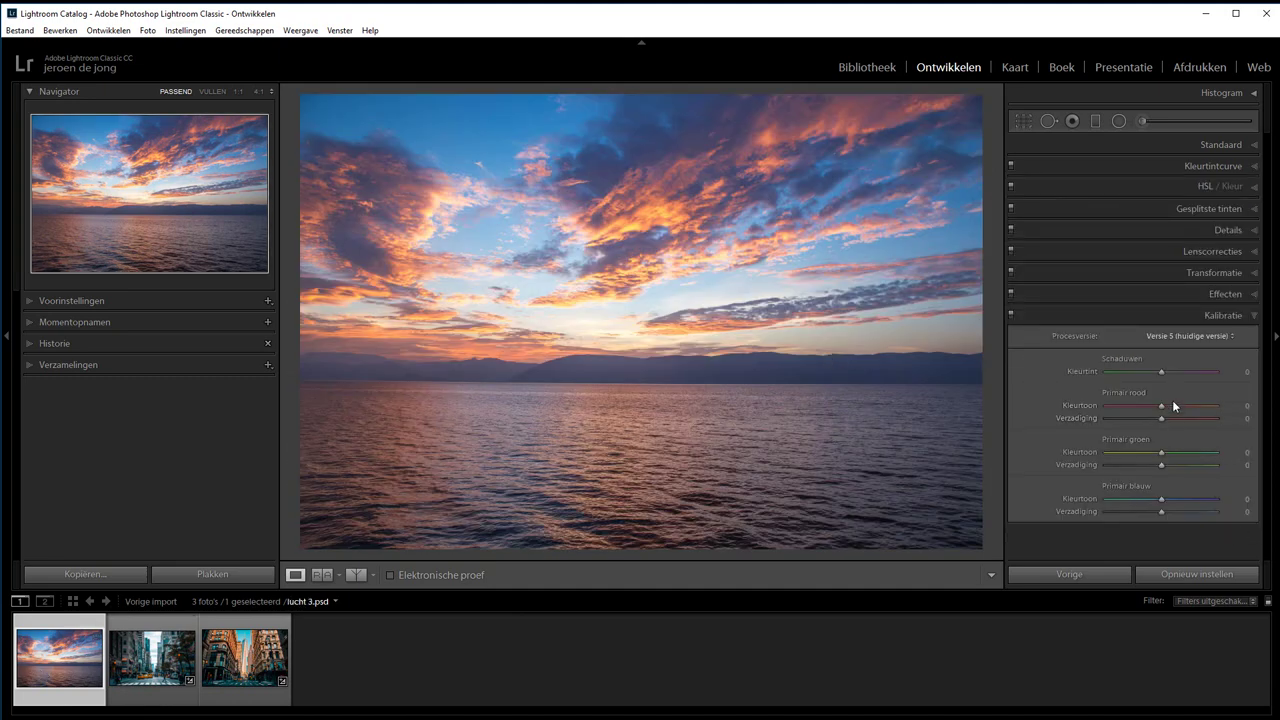
pyautogui.moveTo(1174, 405); pyautogui.dragTo(1187, 408)
pyautogui.moveTo(1161, 499); pyautogui.dragTo(1116, 500)
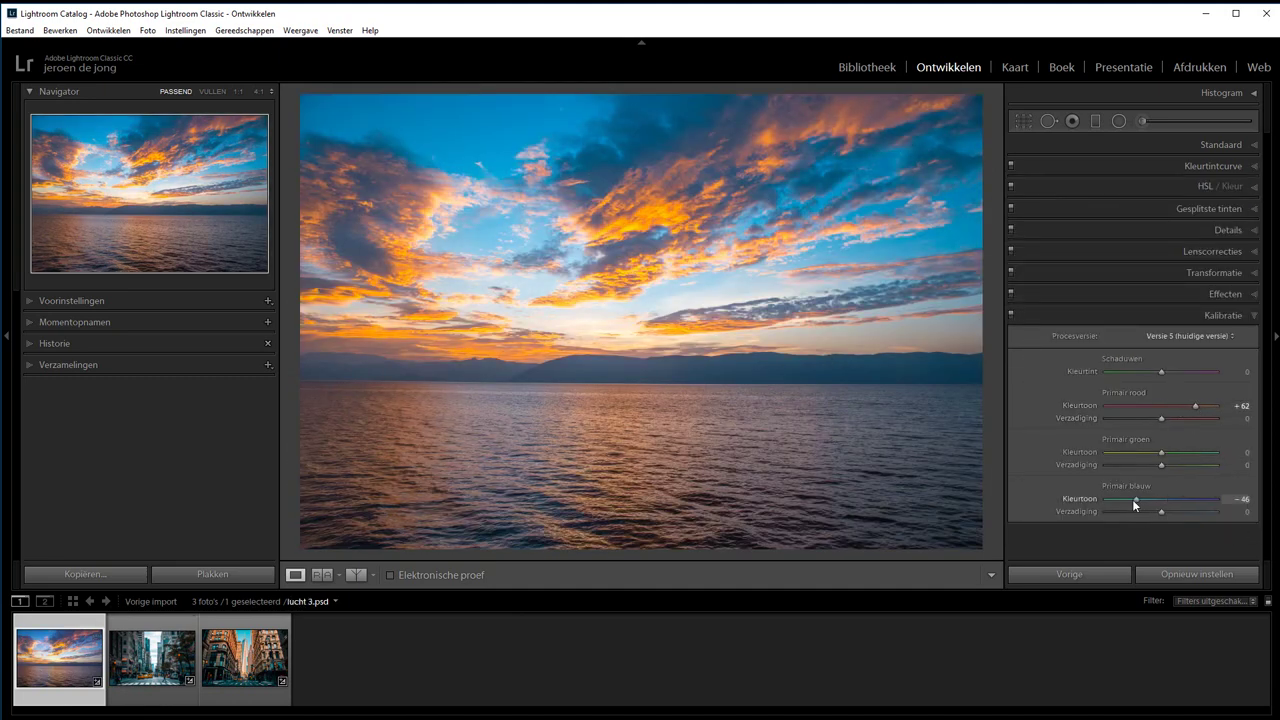
# Step: Give lucht 3.psd an S tone curve with darker shadows and brighter highlights, then compare before/after
pyautogui.click(1190, 166)
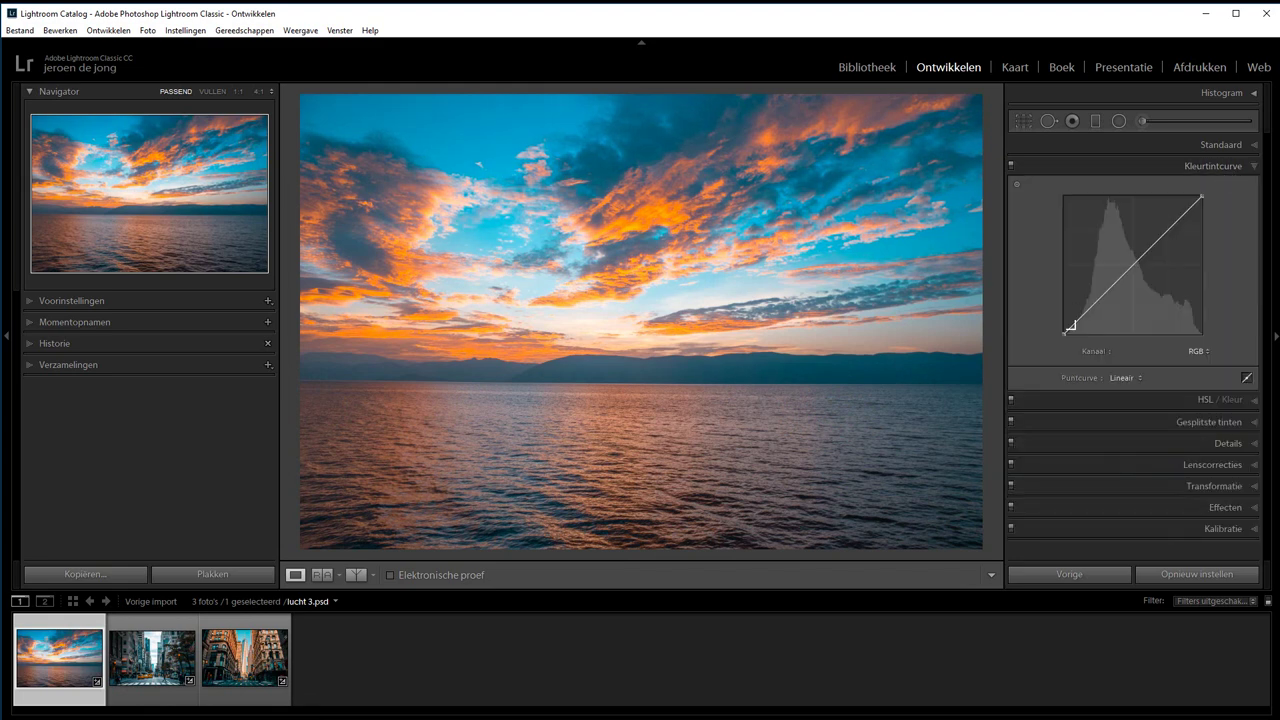
pyautogui.moveTo(1087, 310); pyautogui.dragTo(1088, 316)
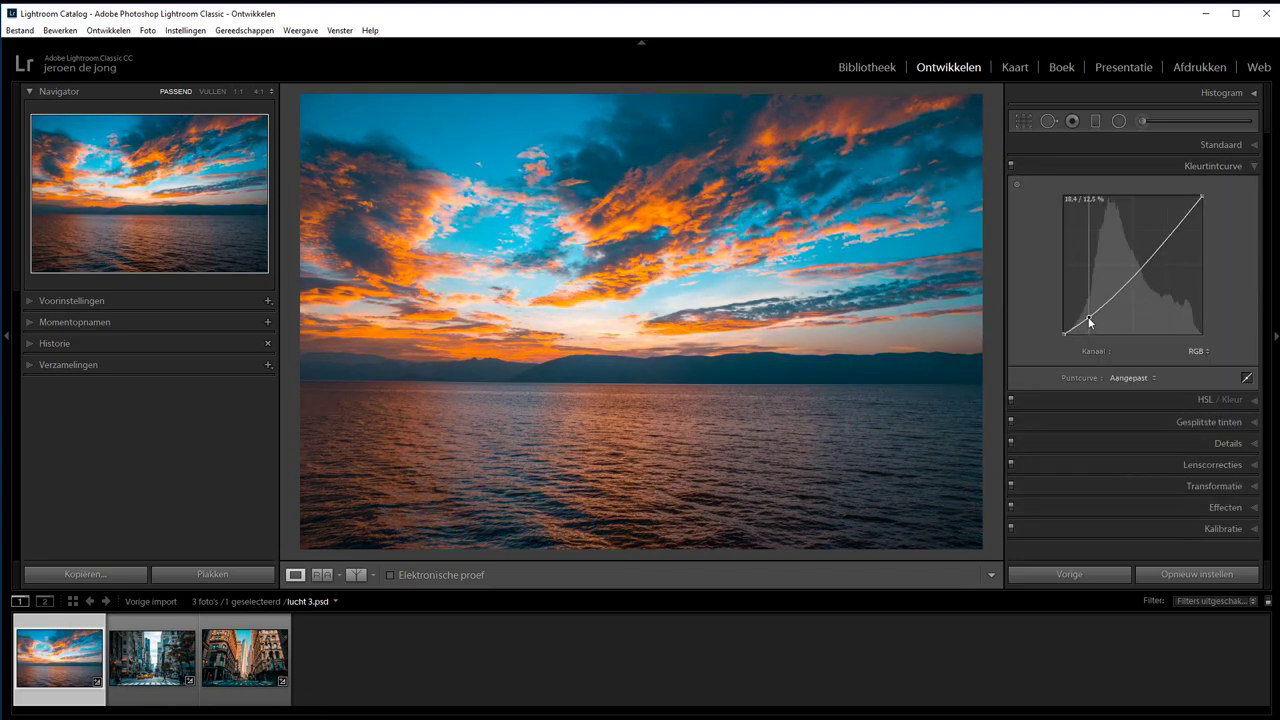
pyautogui.moveTo(1167, 231); pyautogui.dragTo(1167, 221)
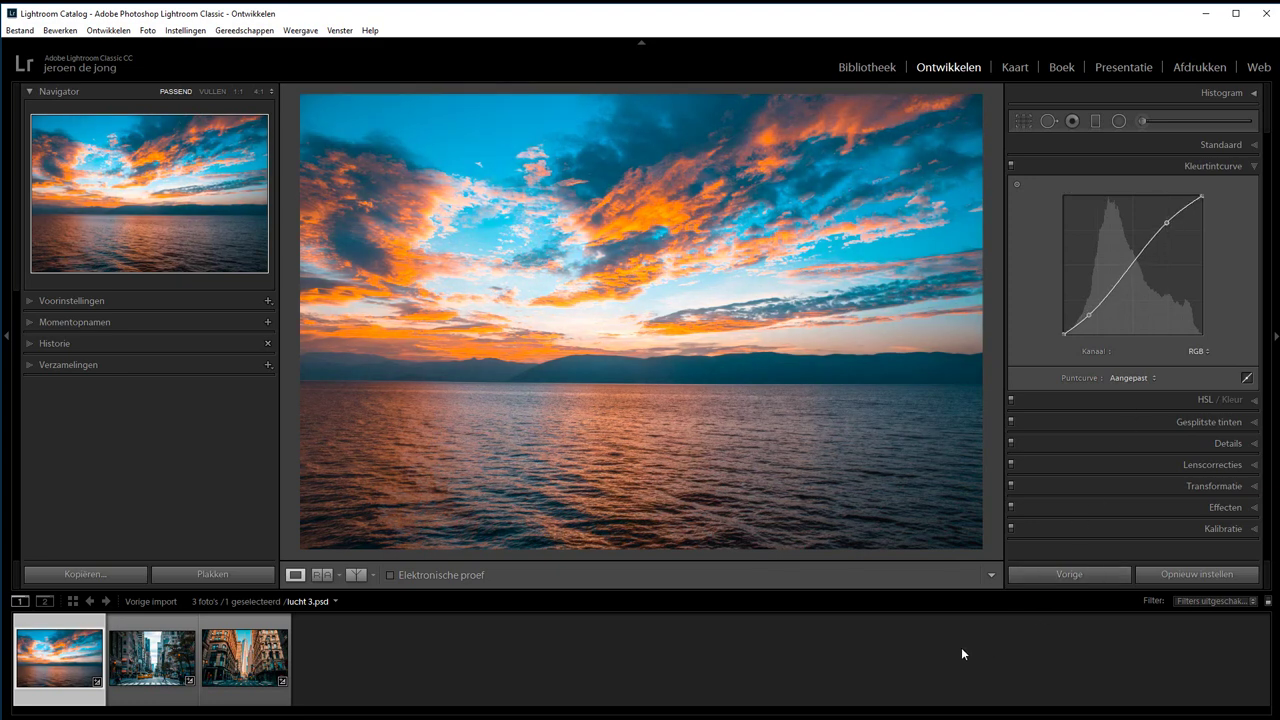
pyautogui.press('\\')
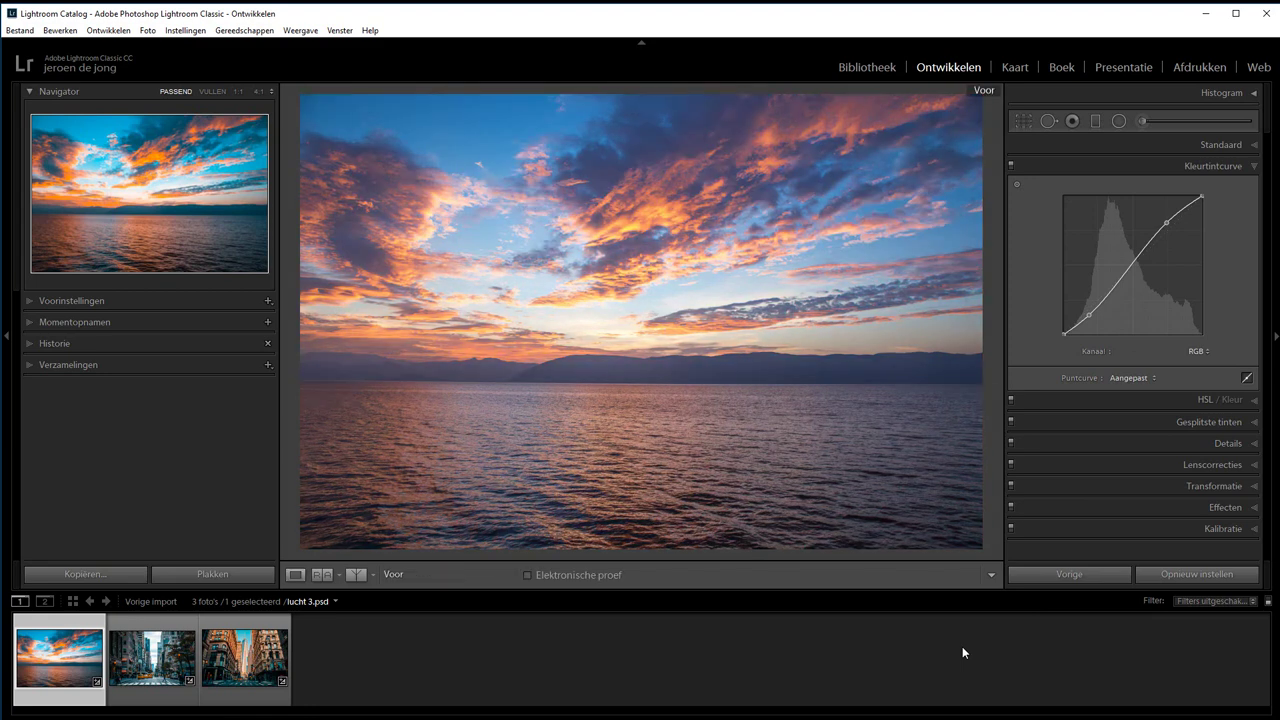
pyautogui.press('\\')
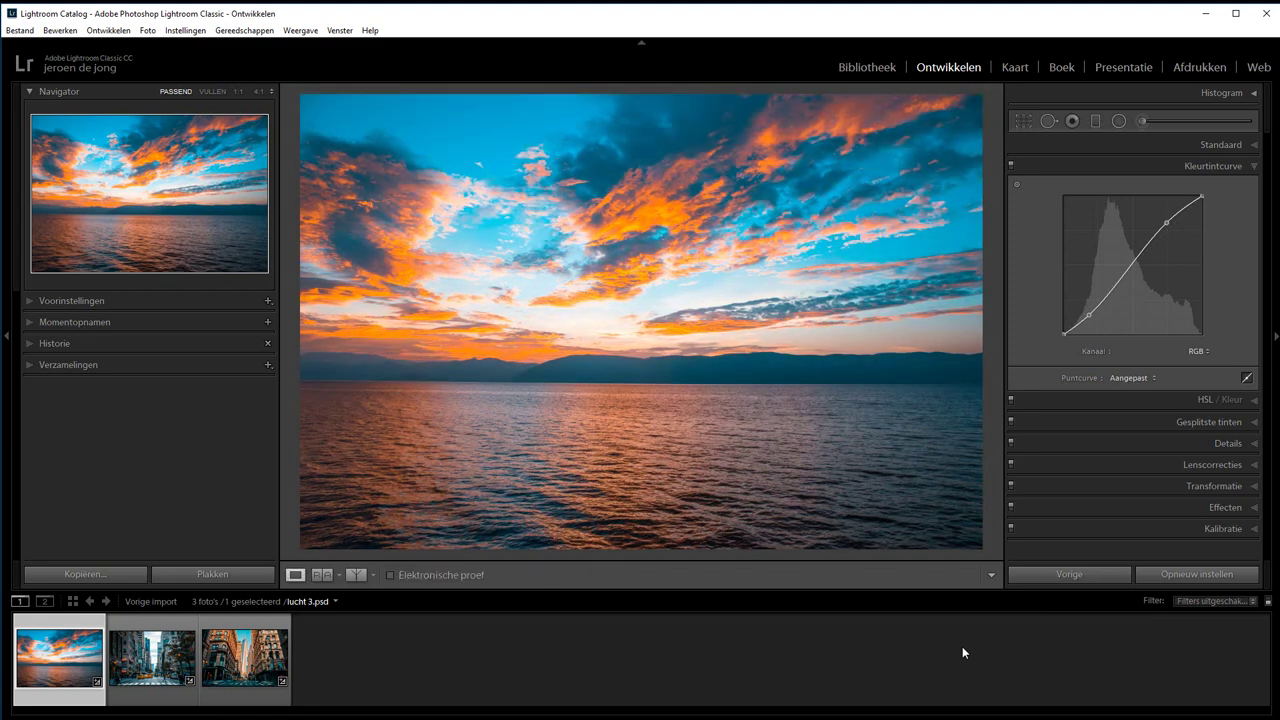